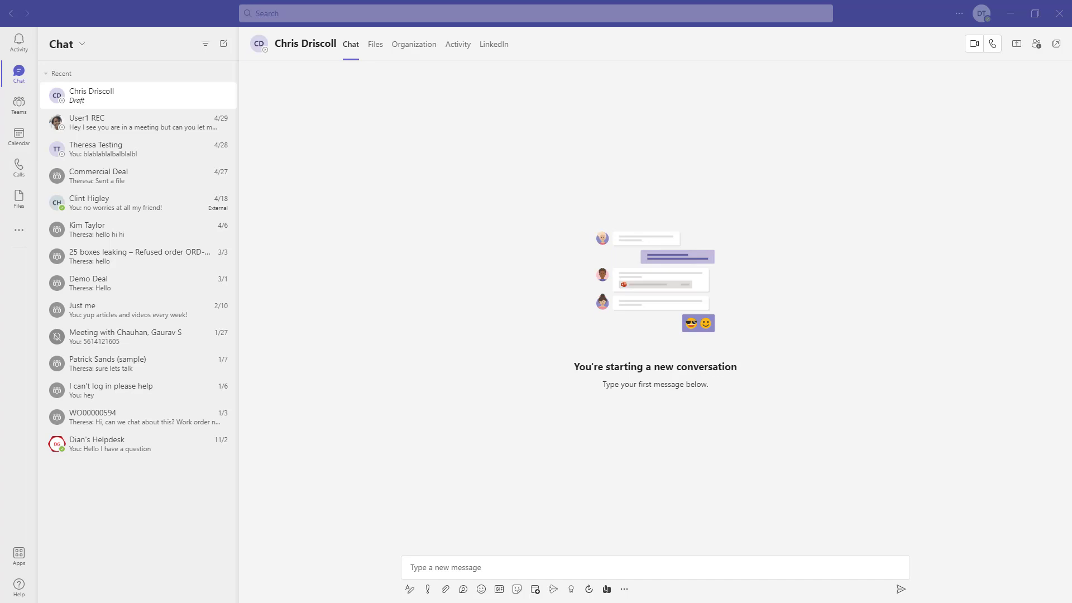
pyautogui.click(19, 229)
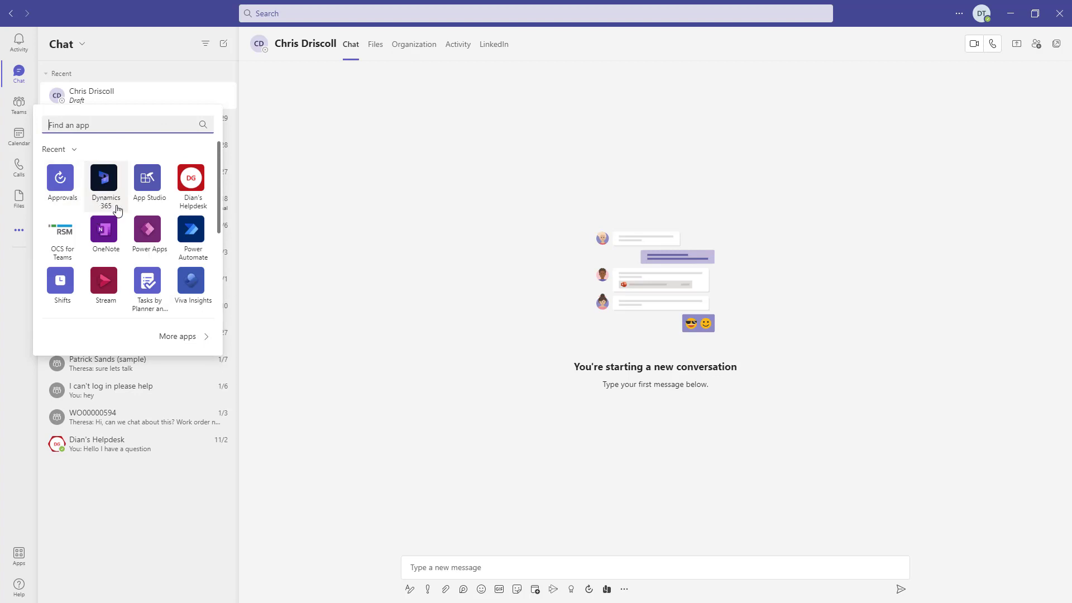
pyautogui.click(11, 292)
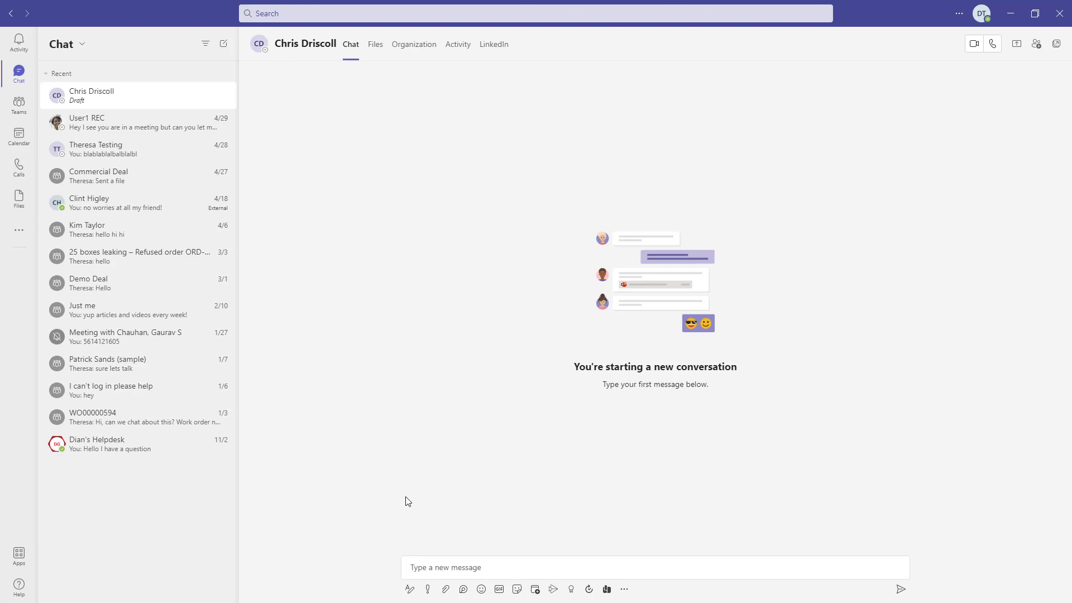
# Paste the A. Datum Corporation account's Dynamics 365 link into the chat message and view the record's details
pyautogui.click(431, 565)
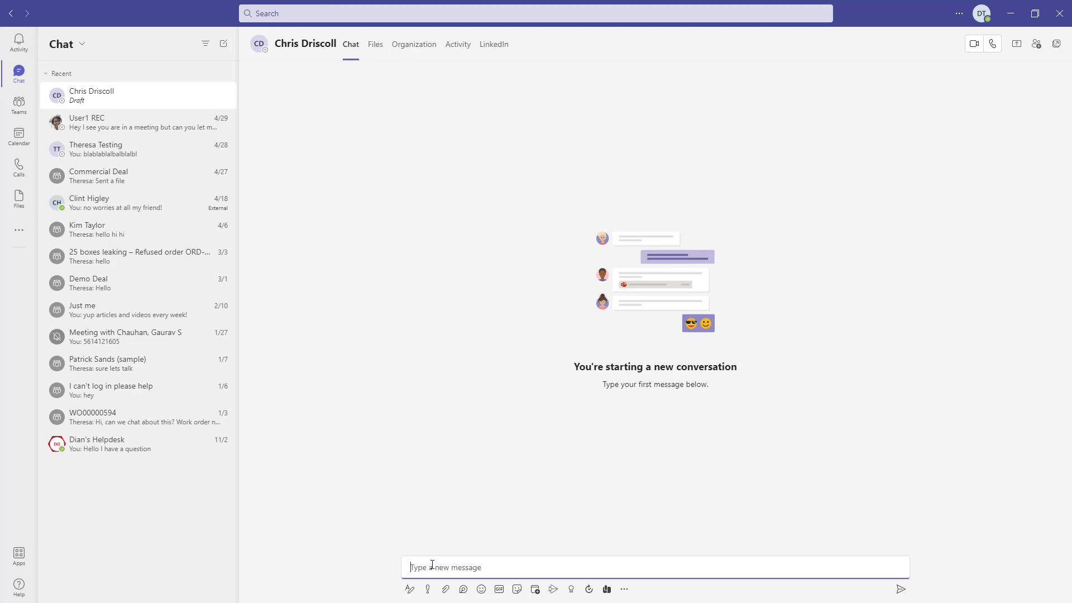
pyautogui.write('https://rsmd365demo.crm.dynamics.com/main.aspx?appid=5e37f33f-515b-e811-a854-000d3a11470e&pagetype=entityrecord&etn=account&id=2072d88b-ce5d-e811-a97f-000d3a1ab58c')
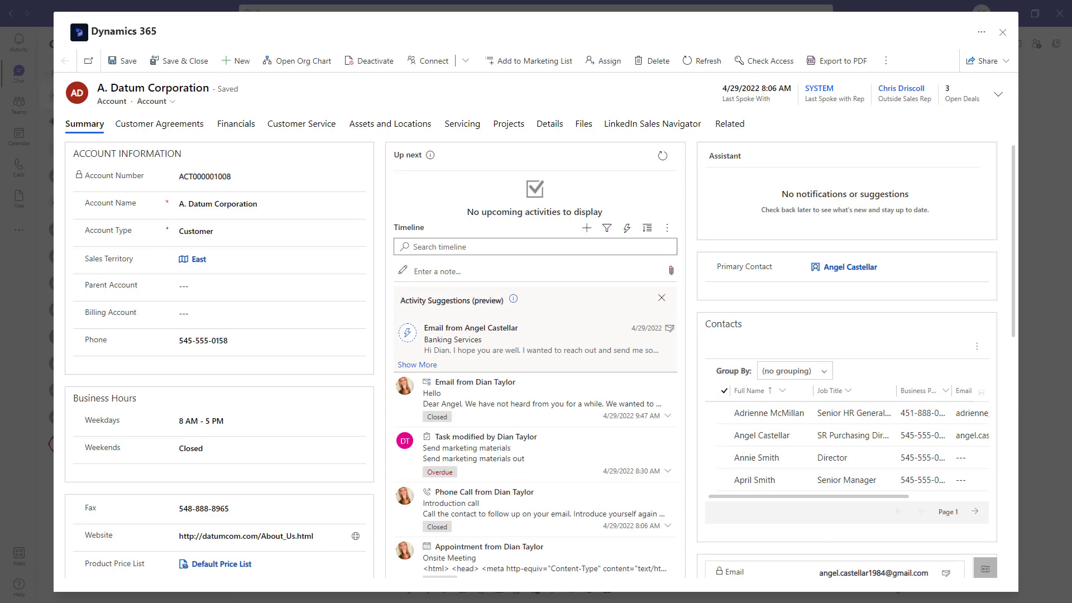
pyautogui.click(1003, 32)
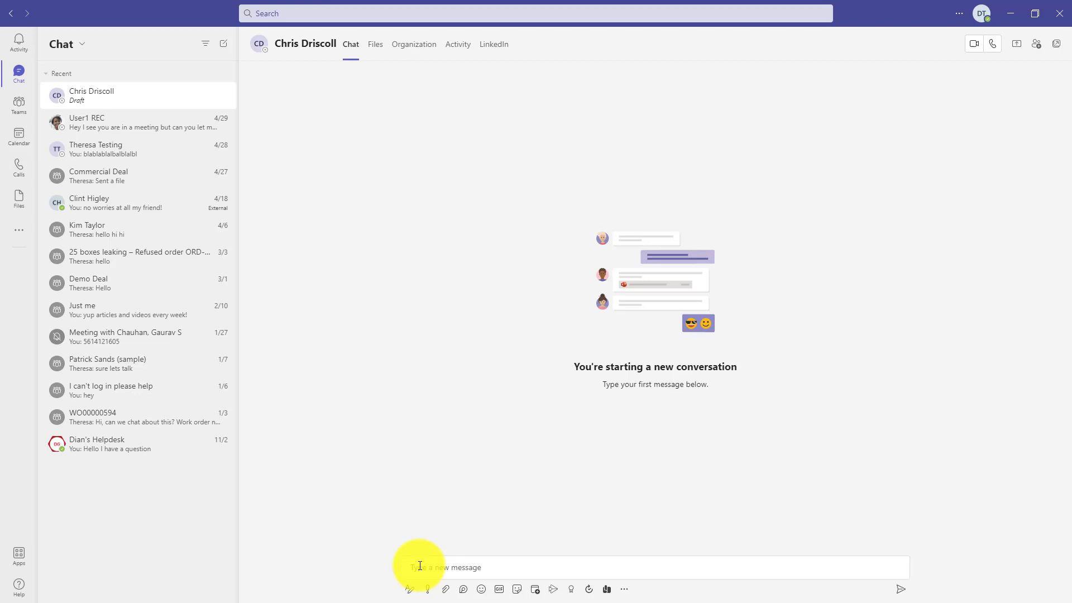
# Insert a Dynamics 365 card for the first contact in the list of records into the new chat message
pyautogui.click(625, 591)
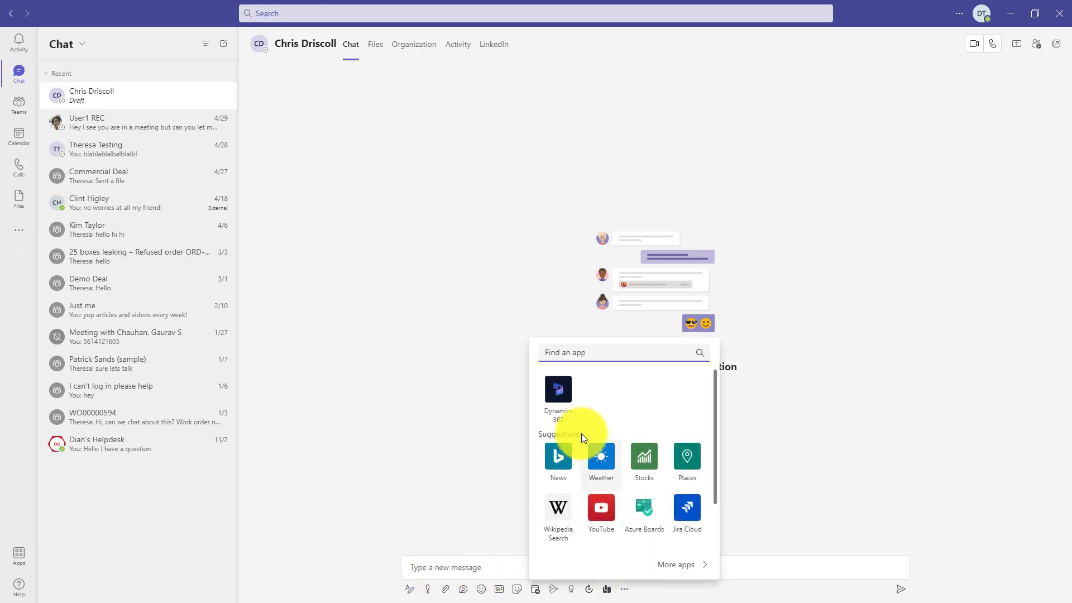
pyautogui.click(558, 391)
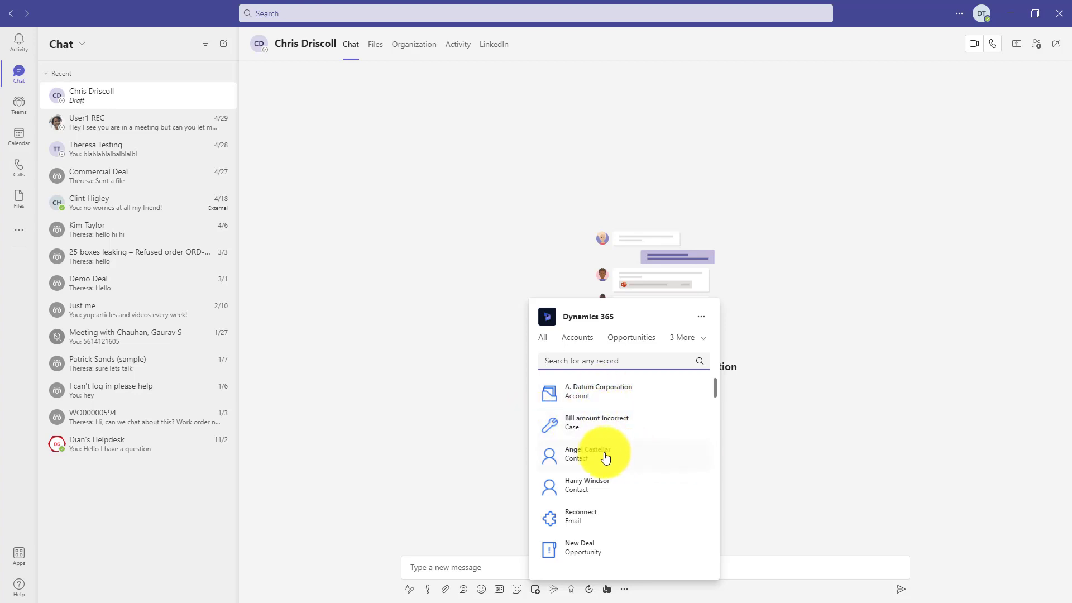
pyautogui.click(623, 460)
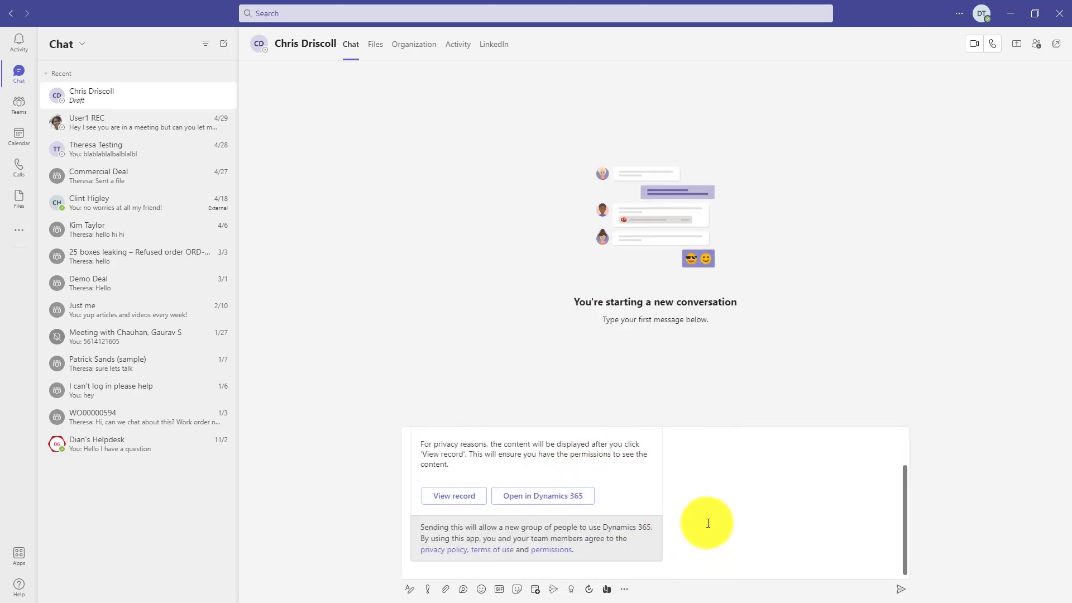
# Try to view the contact record from the unsent Dynamics 365 card
pyautogui.scroll(2, 754, 529)
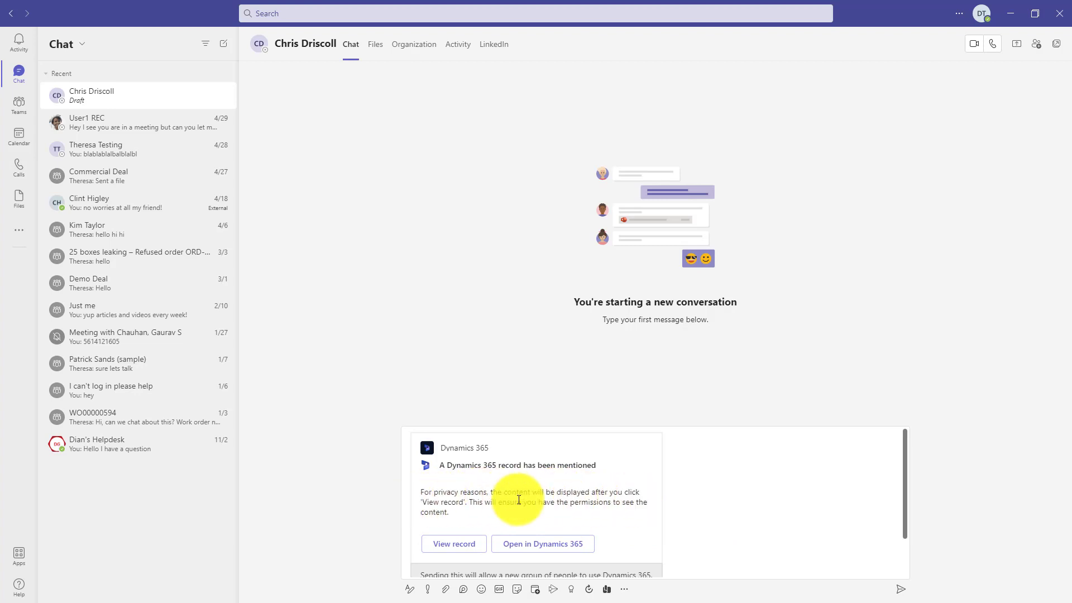
pyautogui.click(467, 544)
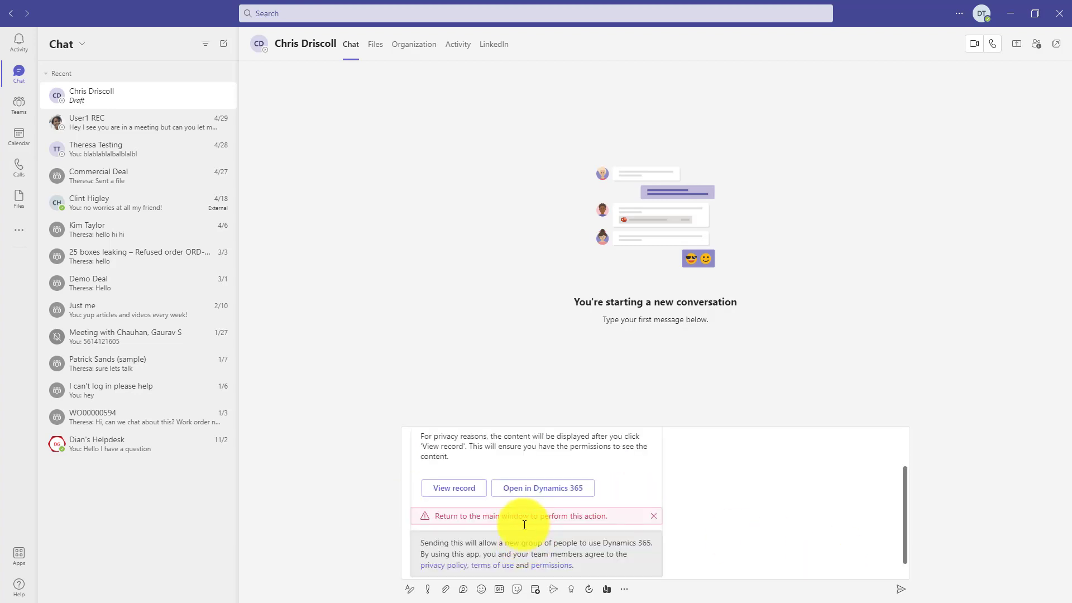
pyautogui.click(653, 517)
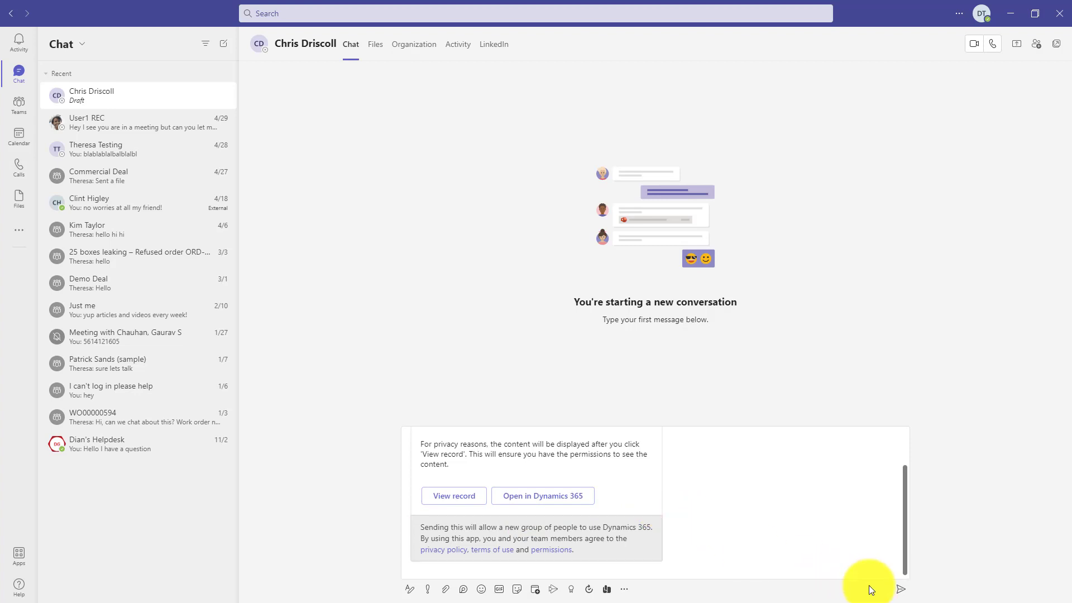
# Send the contact card in the chat, followed by the message "this is a teams message"
pyautogui.click(900, 592)
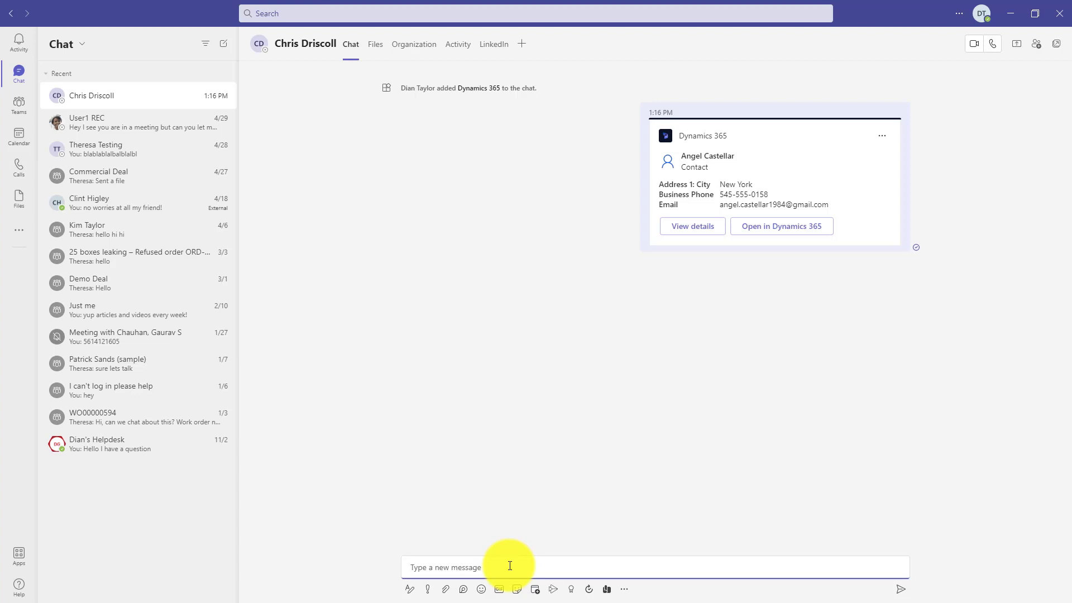
pyautogui.write('this is')
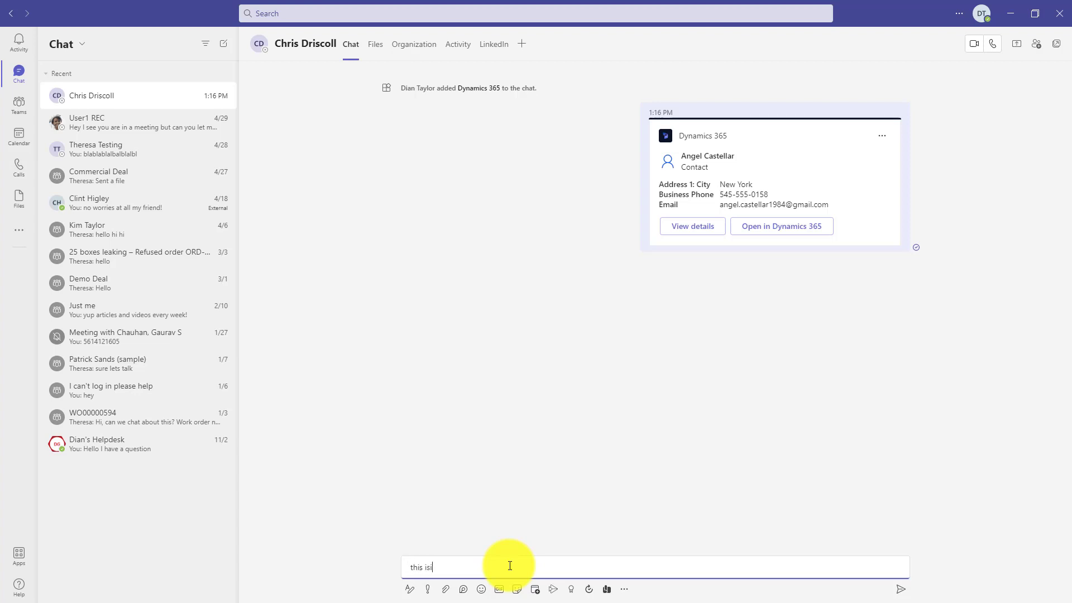
pyautogui.press('BackSpace')
pyautogui.write('a teams message')
pyautogui.press('Return')
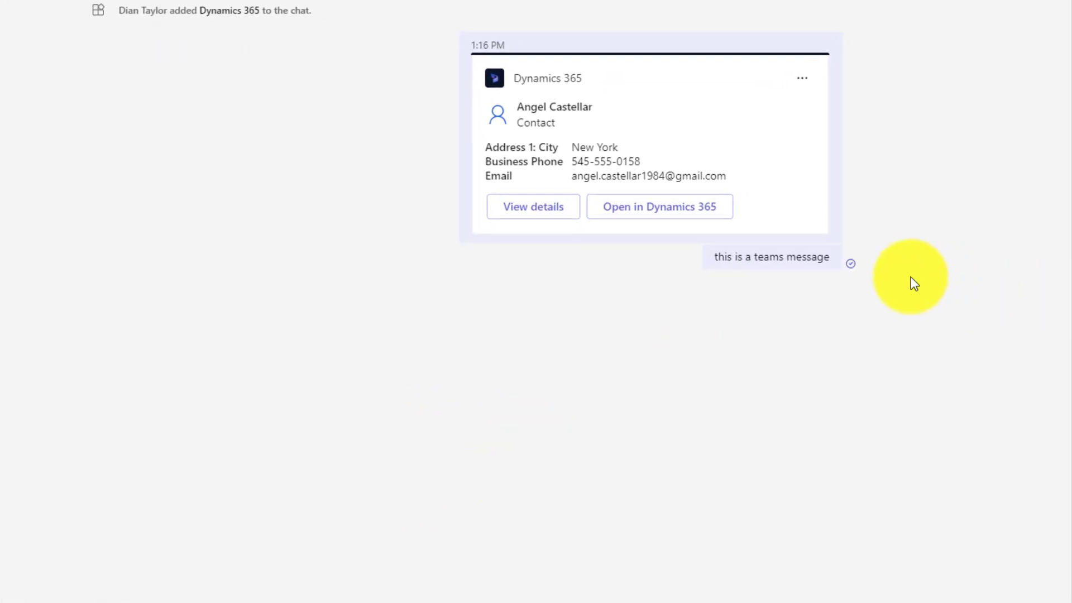
# Start adding the message "this is a teams message" to Dynamics 365 as a note regarding the shared contact
pyautogui.moveTo(835, 263)
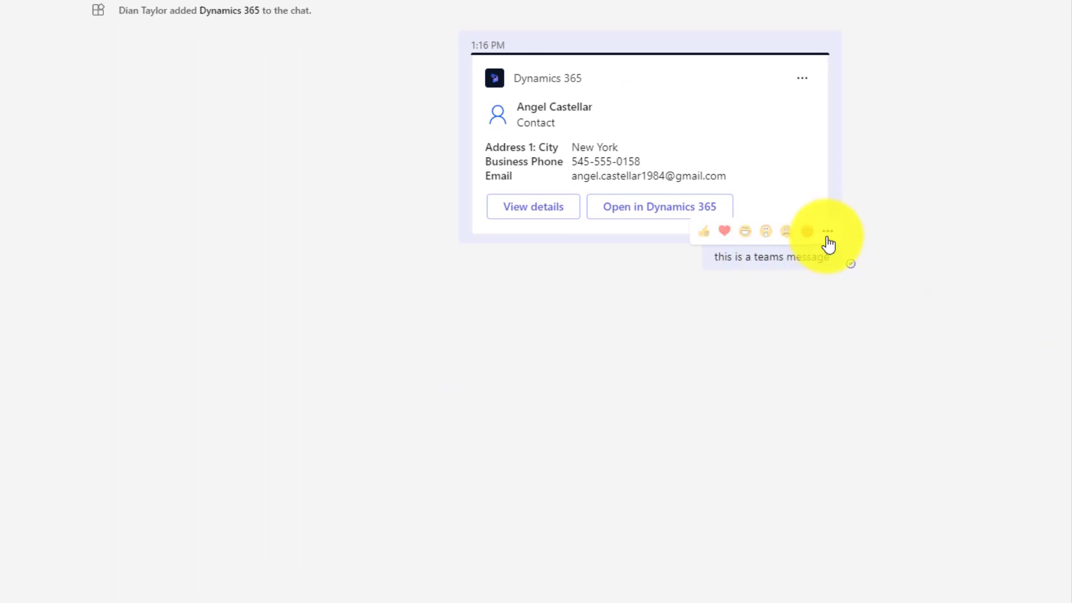
pyautogui.click(827, 234)
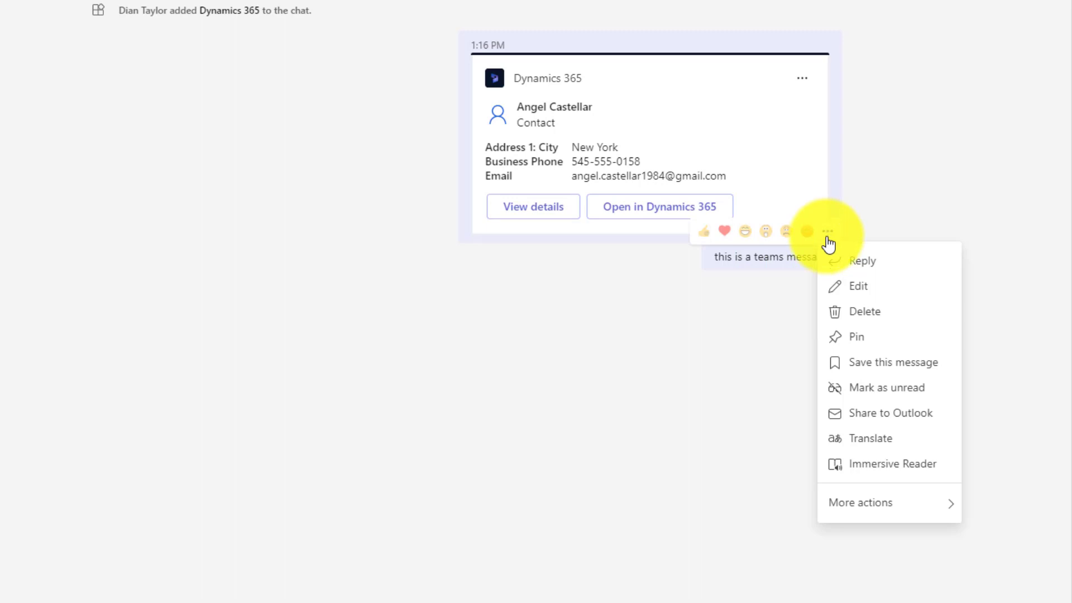
pyautogui.moveTo(902, 507)
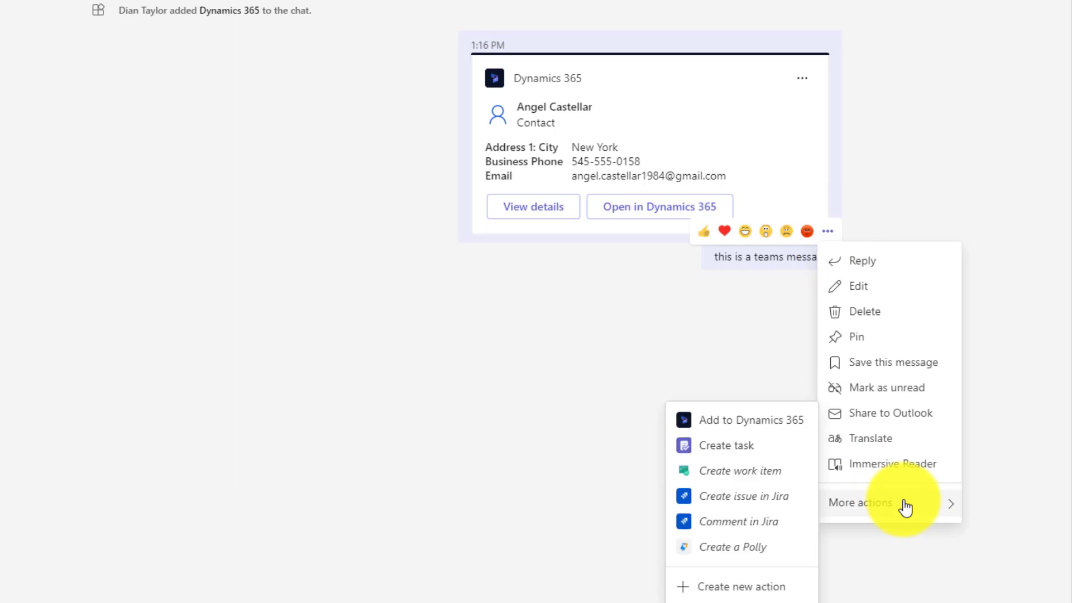
pyautogui.click(737, 426)
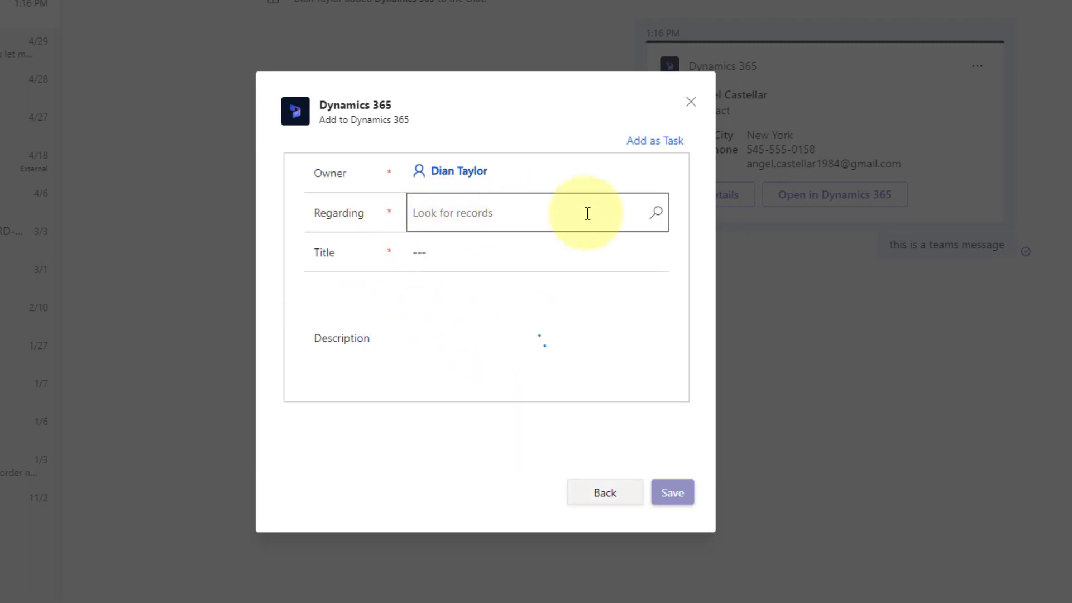
pyautogui.click(658, 214)
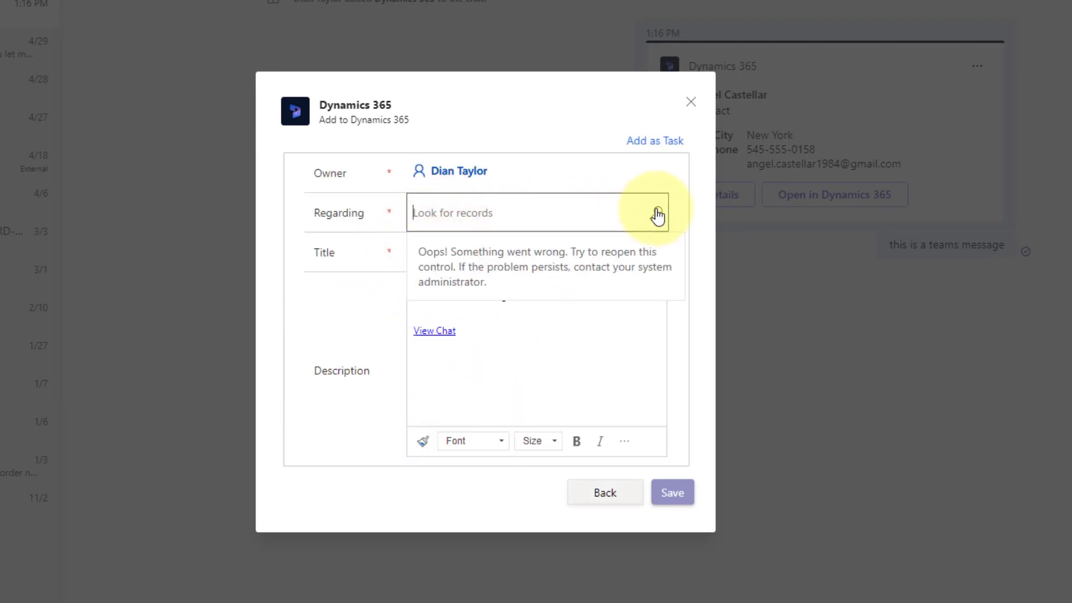
pyautogui.click(522, 210)
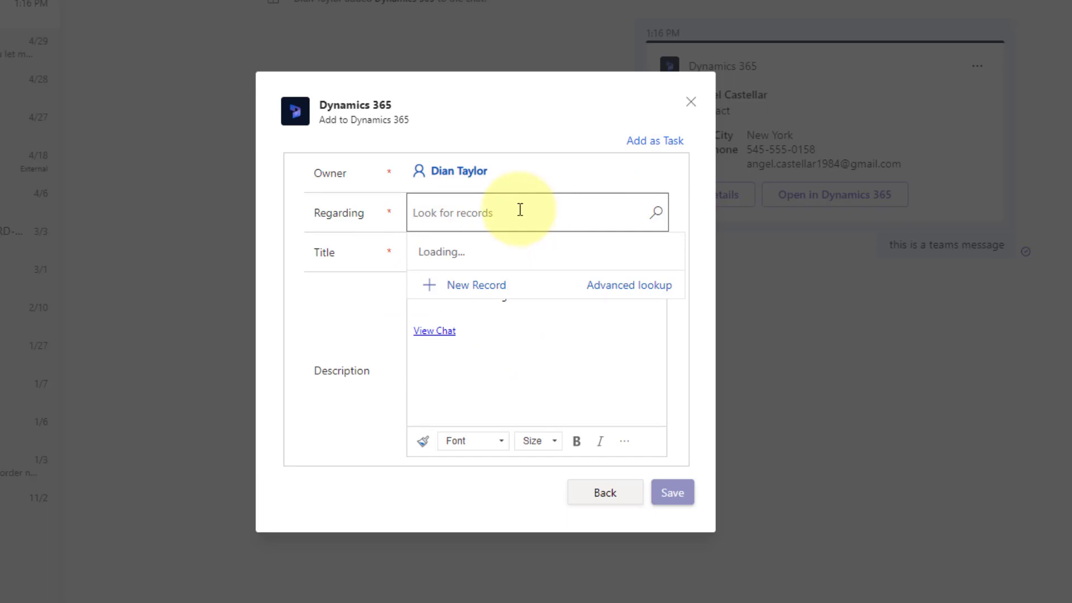
pyautogui.write('angel')
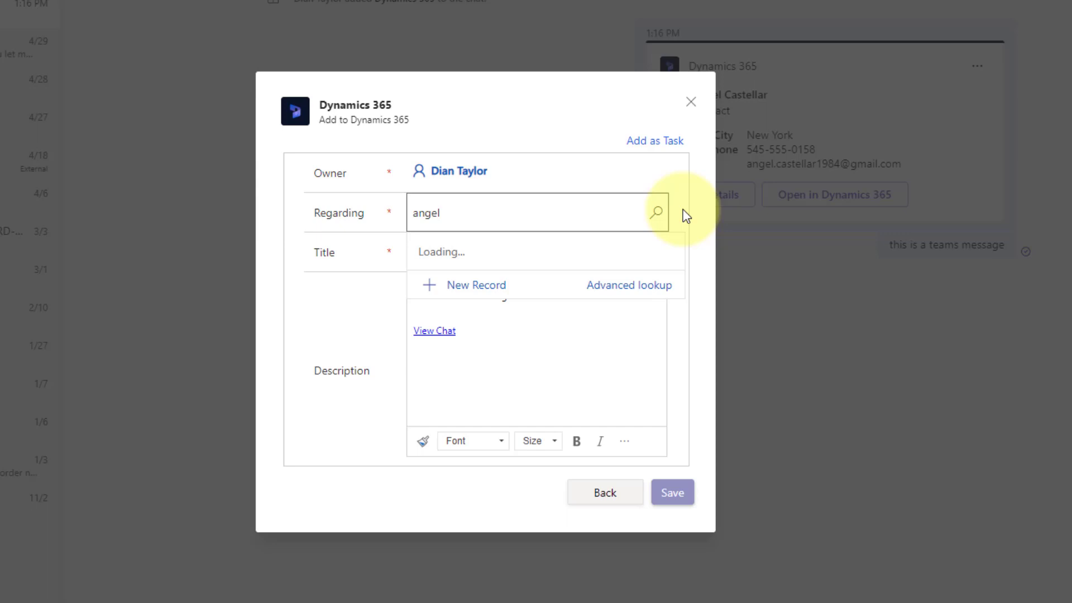
pyautogui.click(527, 285)
# Title the note "Test note from teams" and highlight the message text in its description
pyautogui.click(455, 248)
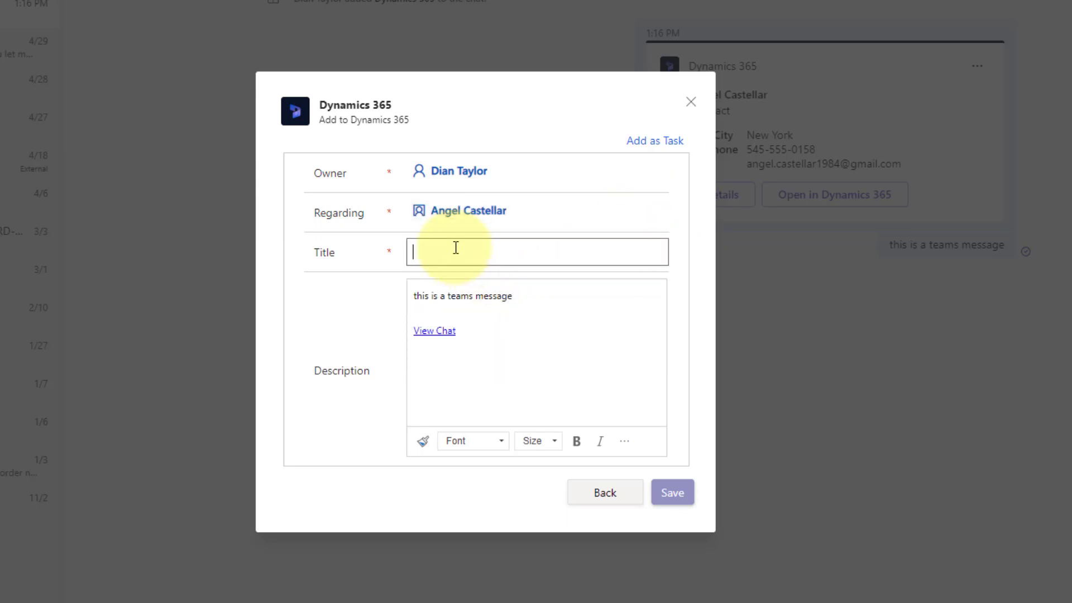
pyautogui.write('Test note from teams')
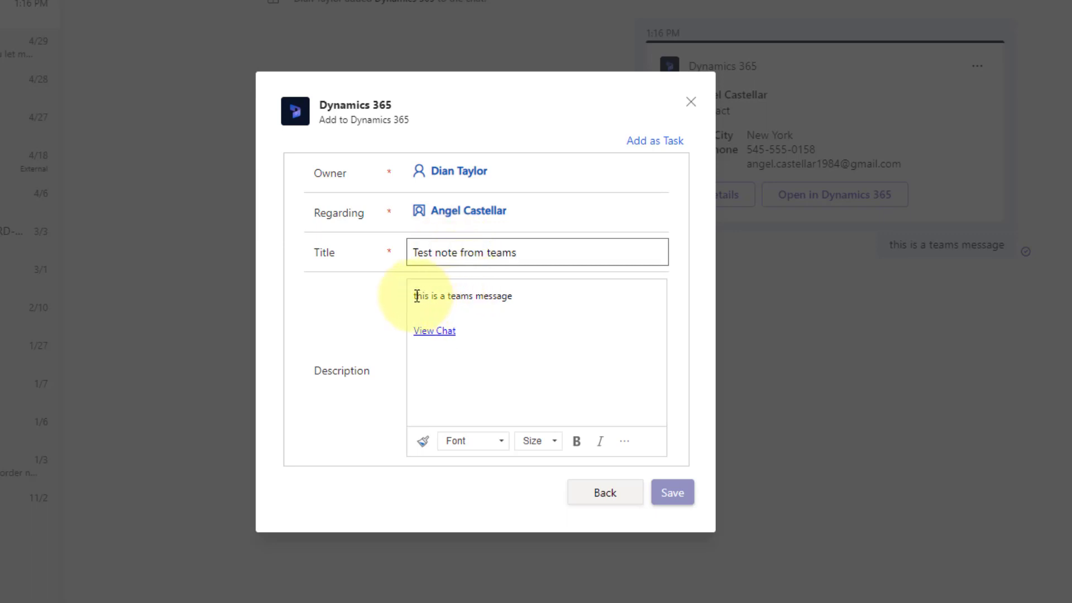
pyautogui.moveTo(415, 295); pyautogui.dragTo(497, 301)
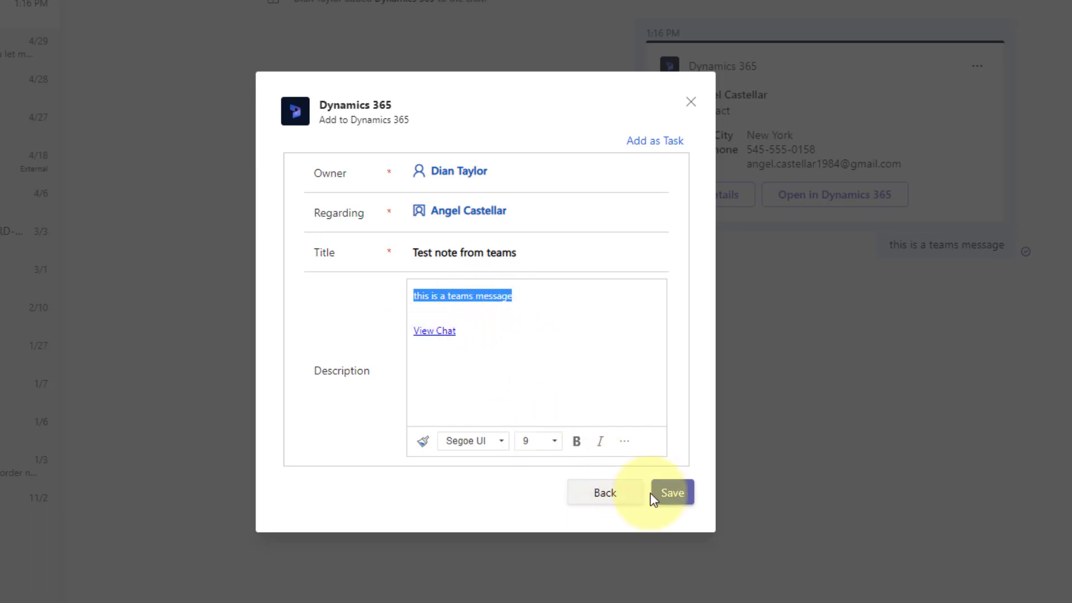
# Switch the new entry from a note to a task and close the form without saving
pyautogui.click(672, 492)
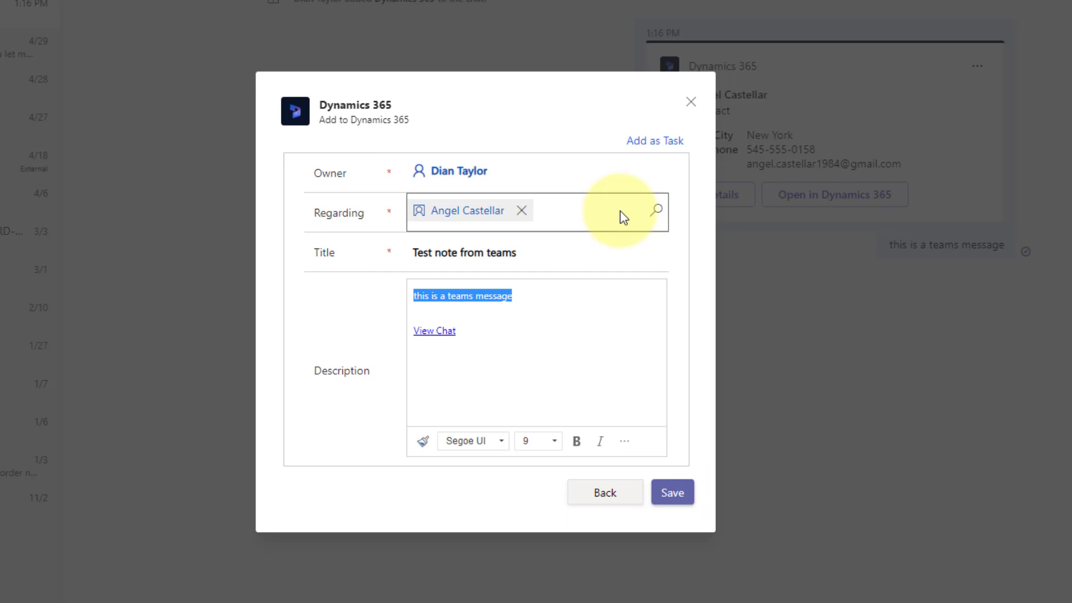
pyautogui.click(645, 141)
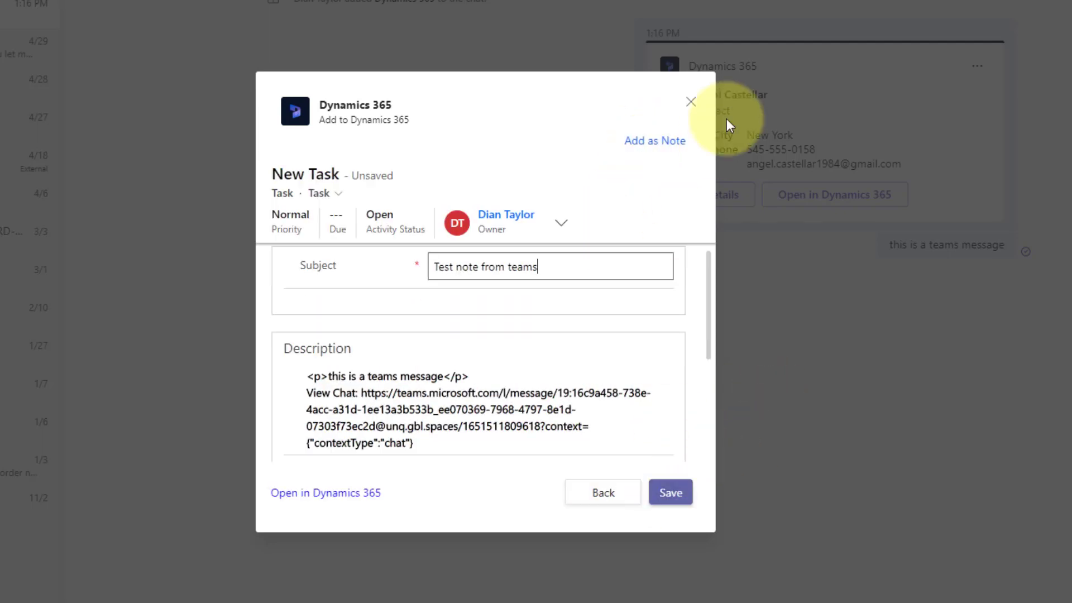
pyautogui.click(690, 102)
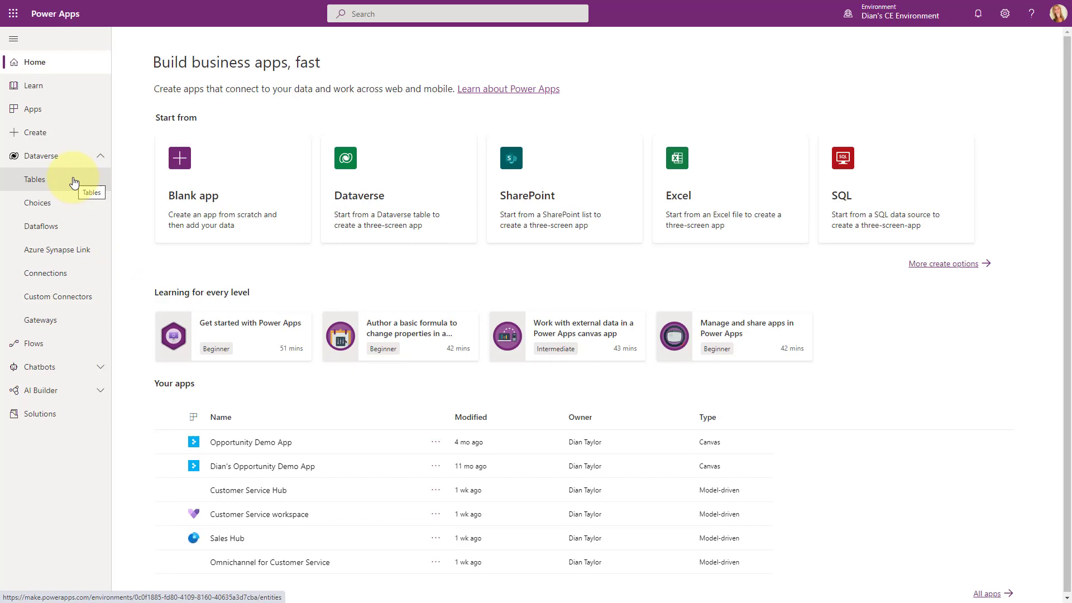
# Switch to Power Apps, search the Dataverse tables for "contact" and open the Contact table
pyautogui.click(75, 182)
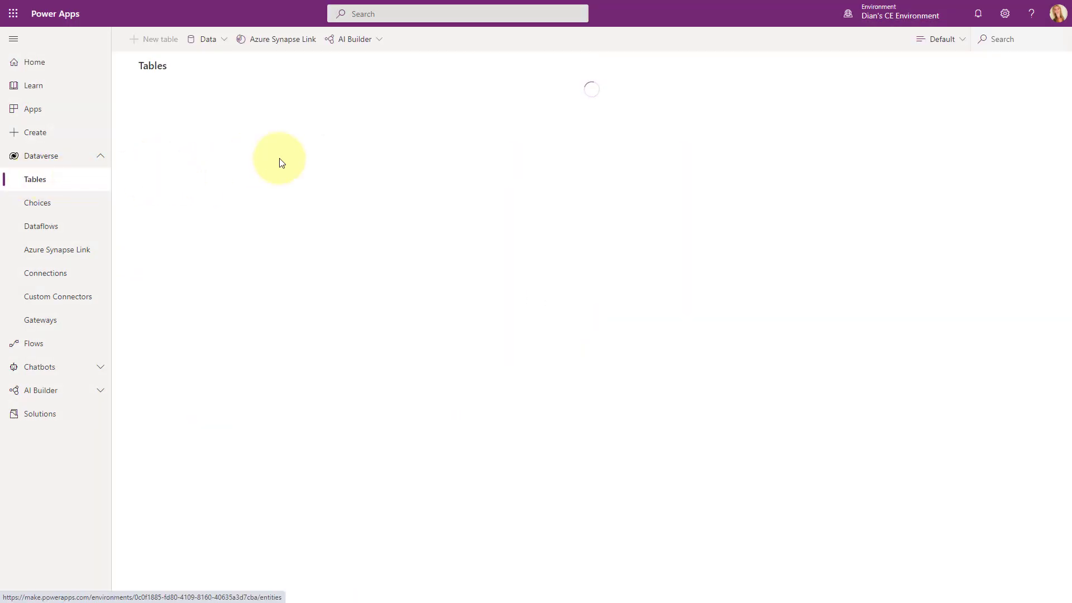
pyautogui.click(983, 39)
pyautogui.write('contact')
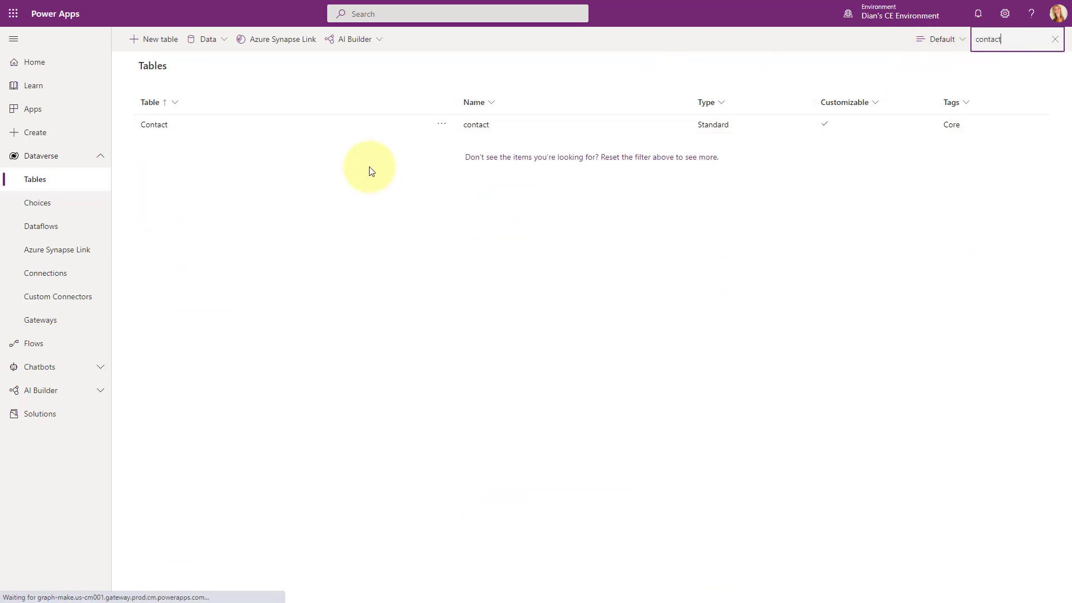
pyautogui.click(159, 125)
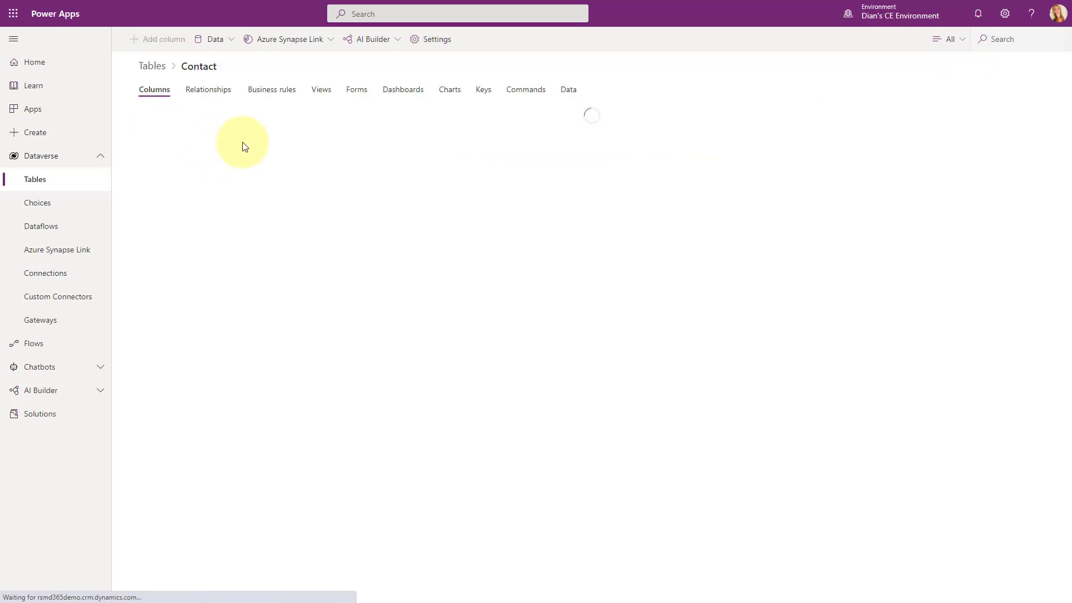
# Open the Contact table's Quick Find Active Contacts view for editing
pyautogui.click(320, 90)
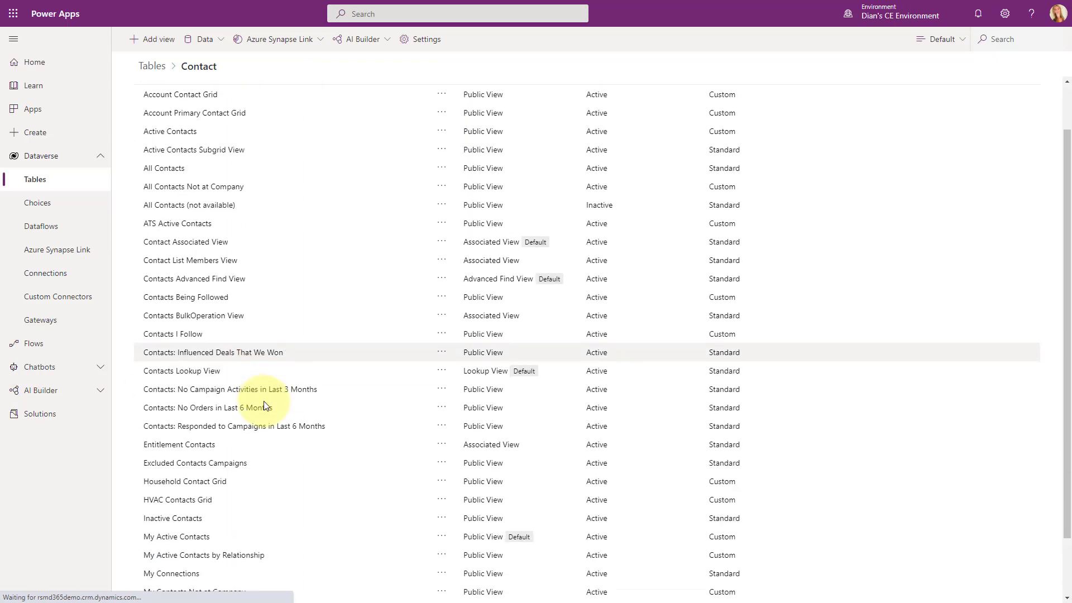
pyautogui.scroll(-3, 255, 407)
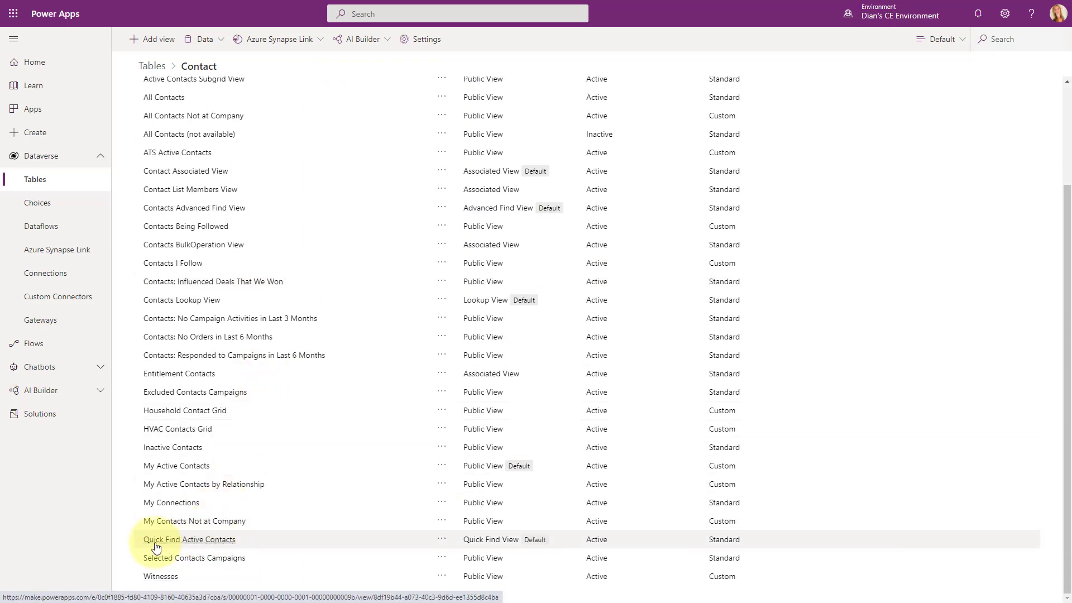
pyautogui.click(202, 544)
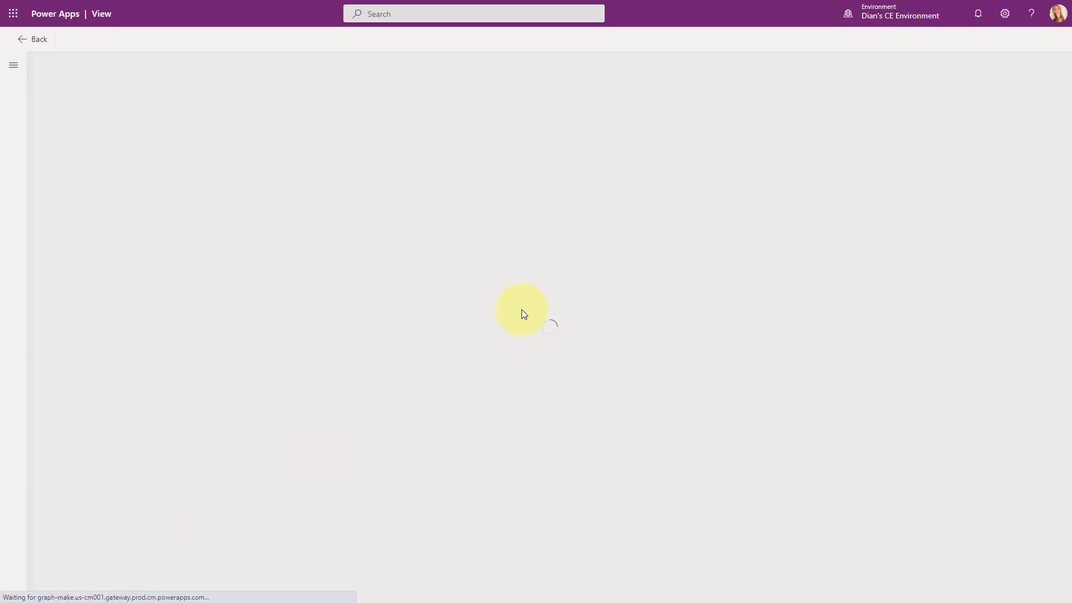